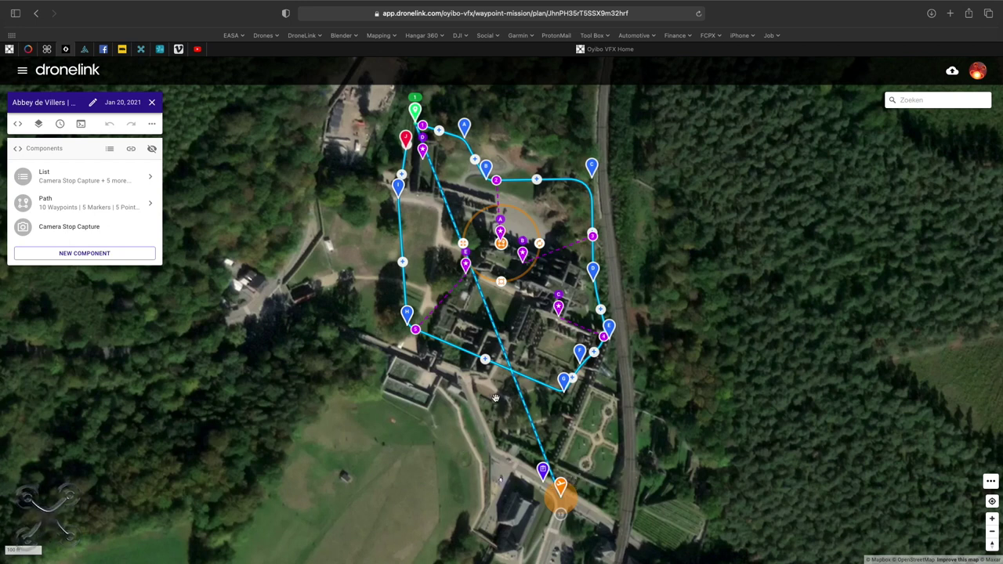
Preview the Abbey de Villers waypoint mission and export it to Google Earth.
click(81, 126)
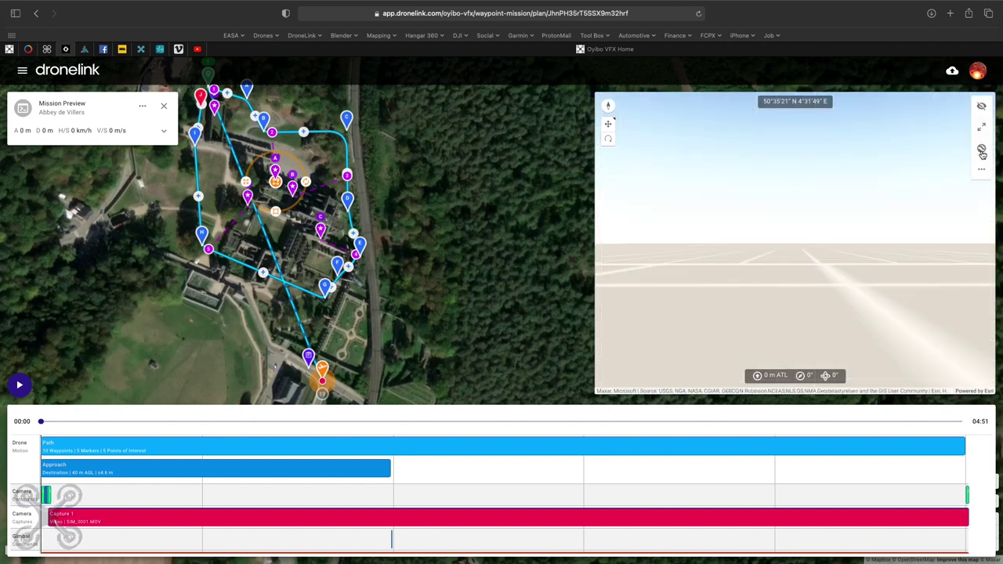
click(983, 150)
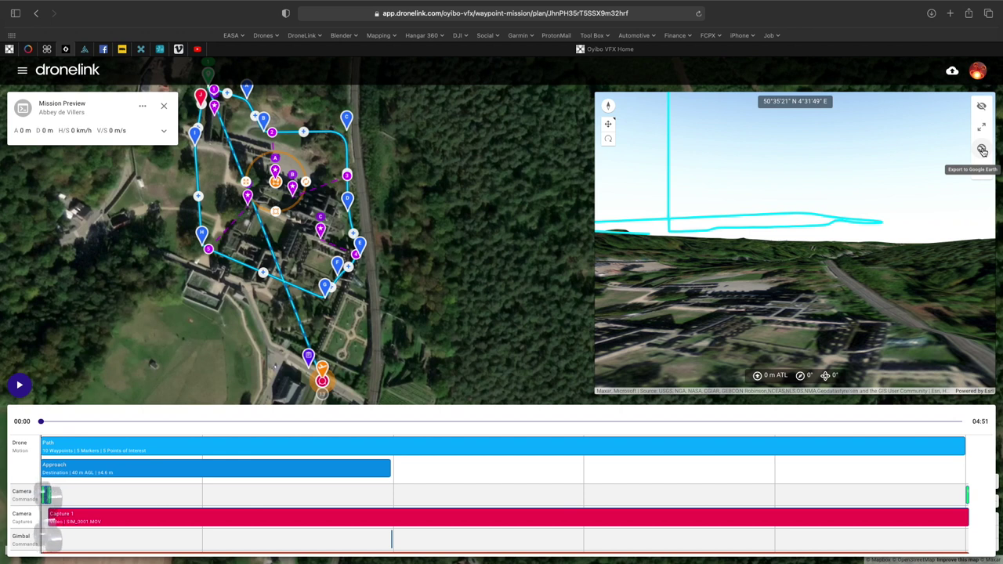
click(85, 51)
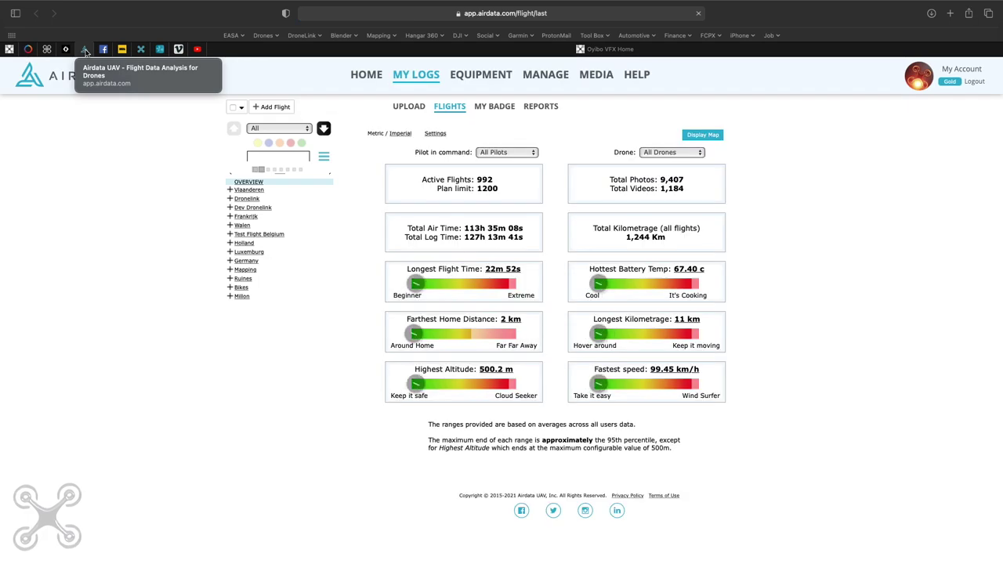
click(240, 226)
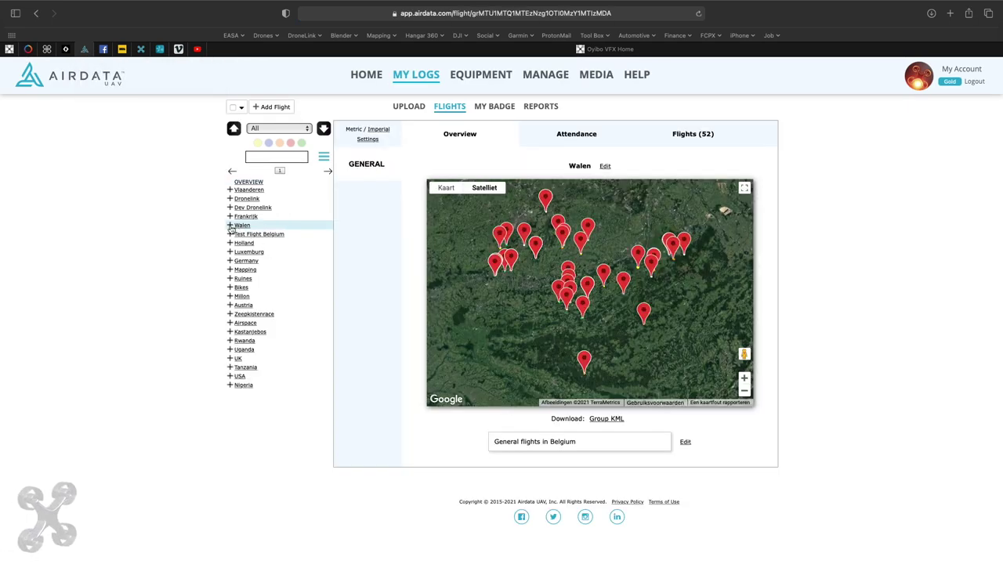
click(275, 268)
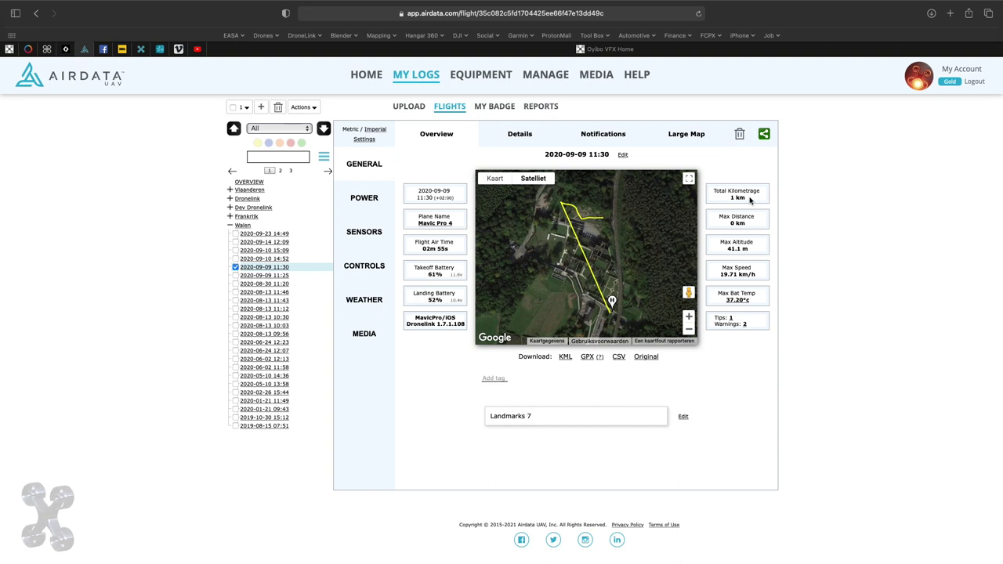
drag(612, 312, 585, 310)
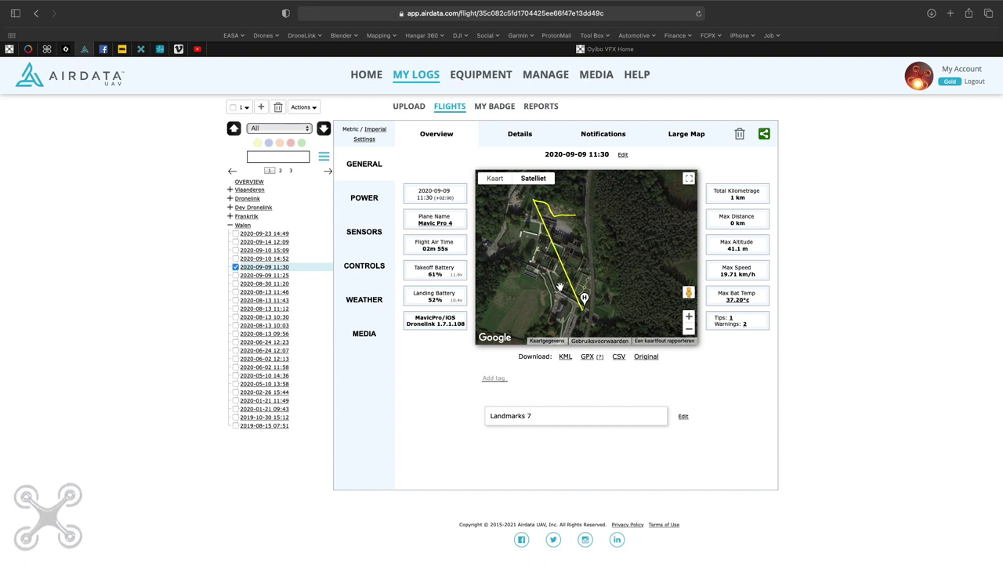
click(567, 360)
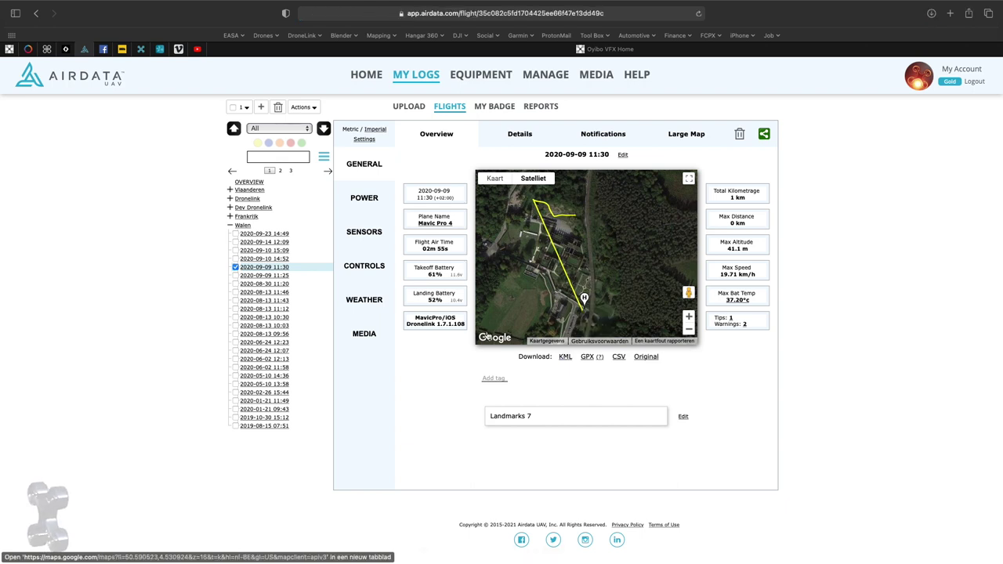
Switch to Google Earth Pro and open AirData-Villers.kml together with Dronelink Villers.kmz from the Bureaublad folder.
mouse_move(55, 4)
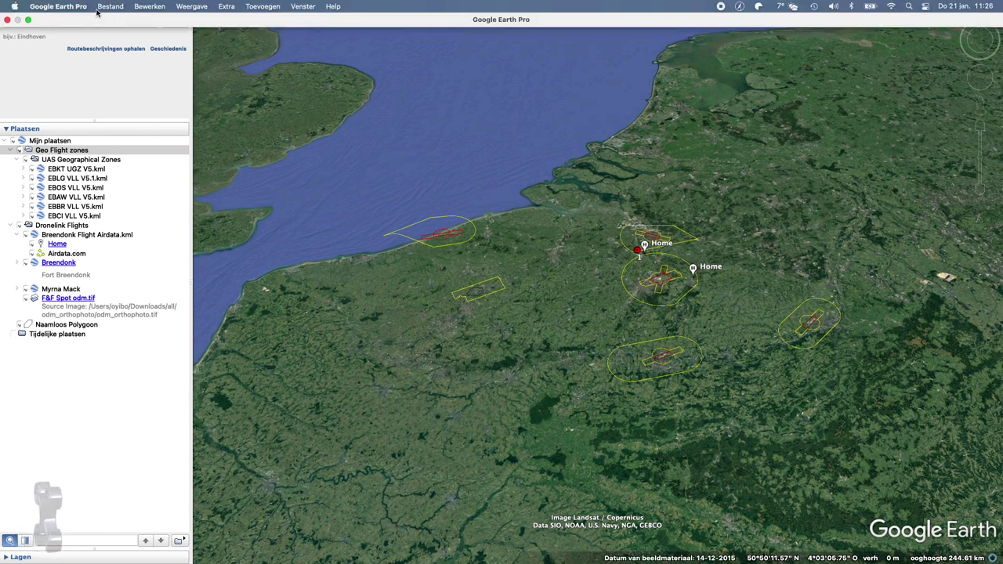
click(111, 7)
click(114, 24)
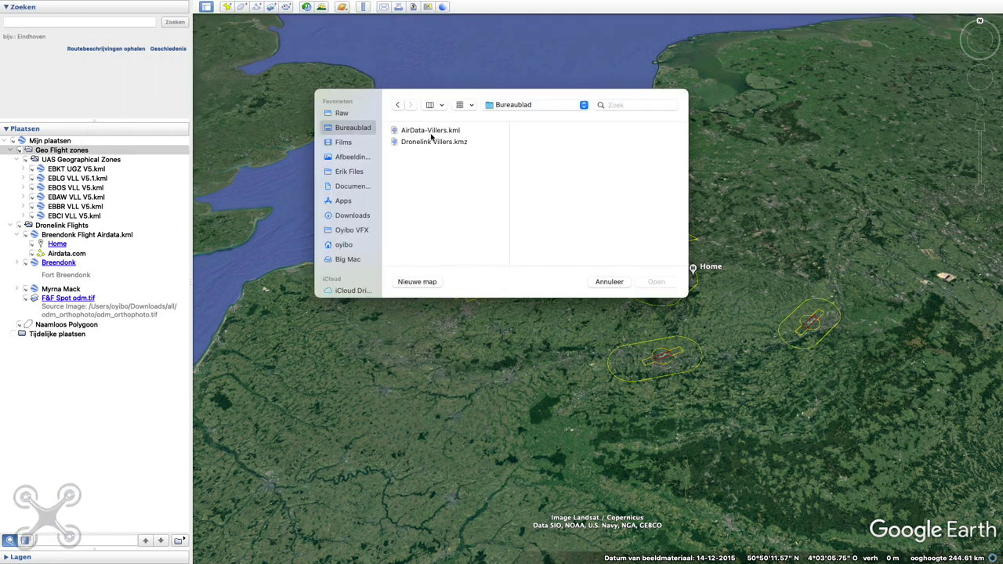
click(430, 133)
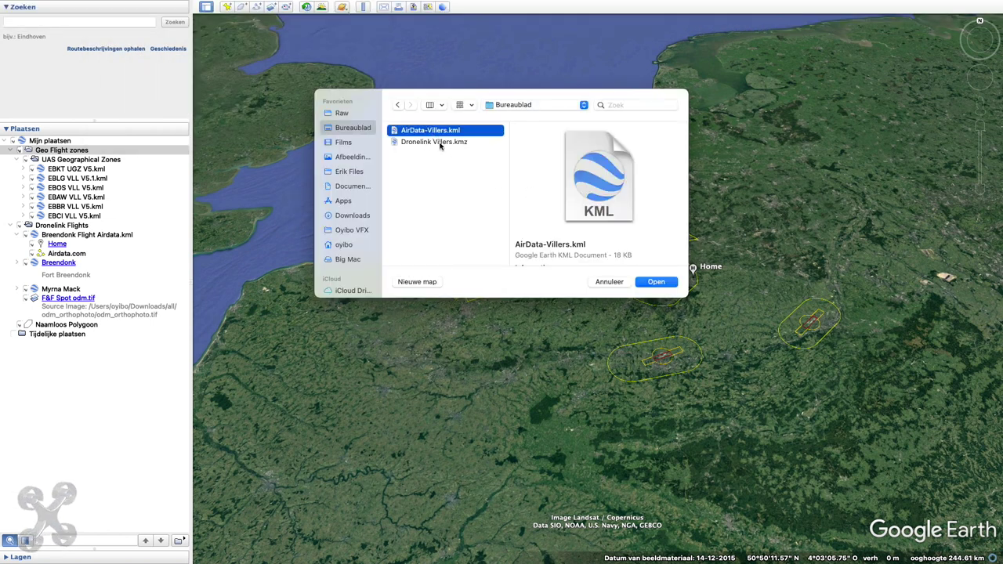
shift+click(439, 143)
click(662, 284)
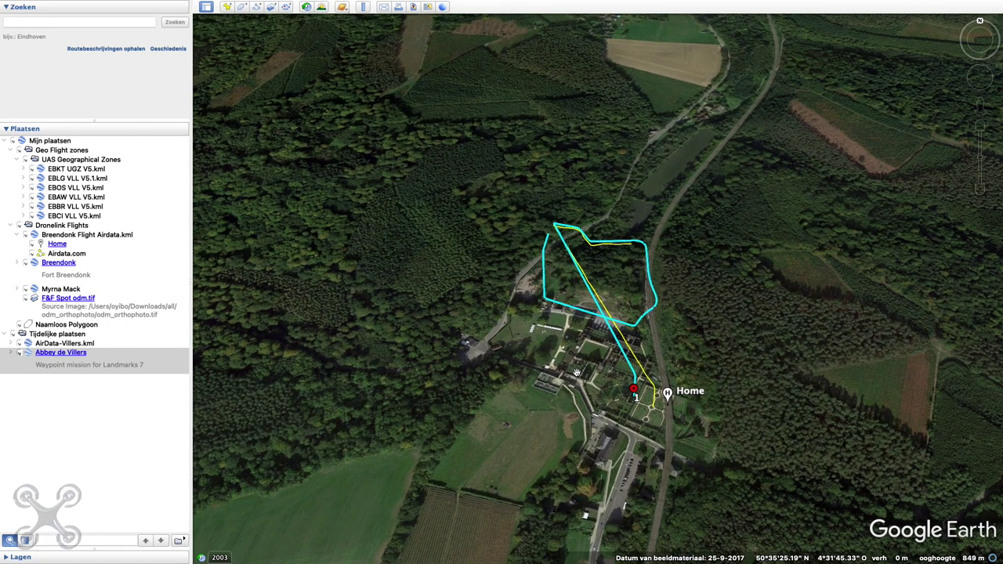
Compare the planned and flown Villers paths in a tilted 3D view, and hide the AirData-Villers.kml track.
scroll(599, 368, up, 3)
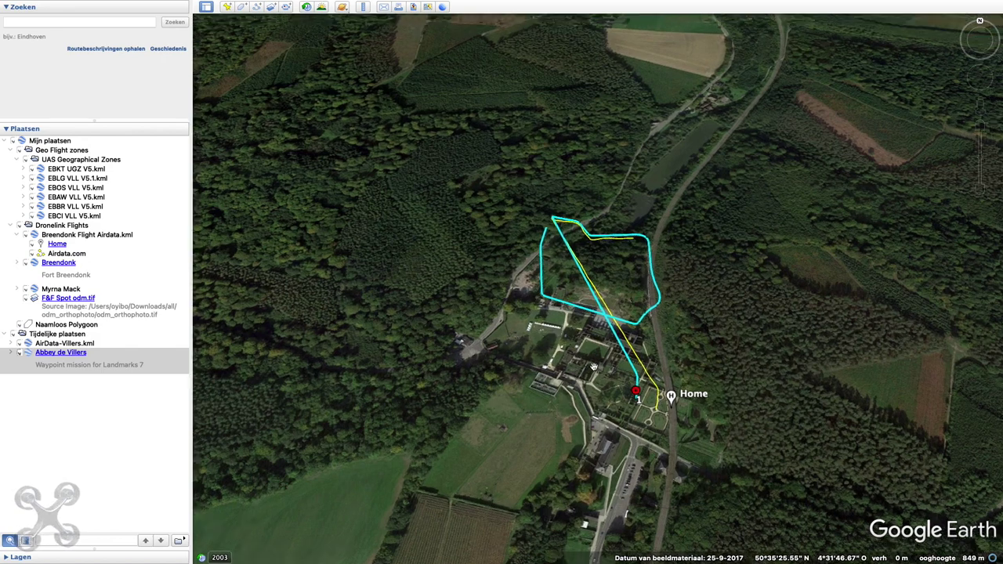
mouse_move(598, 391)
mouse_down()
mouse_move(595, 521)
mouse_move(588, 357)
mouse_move(595, 389)
mouse_move(594, 369)
mouse_up()
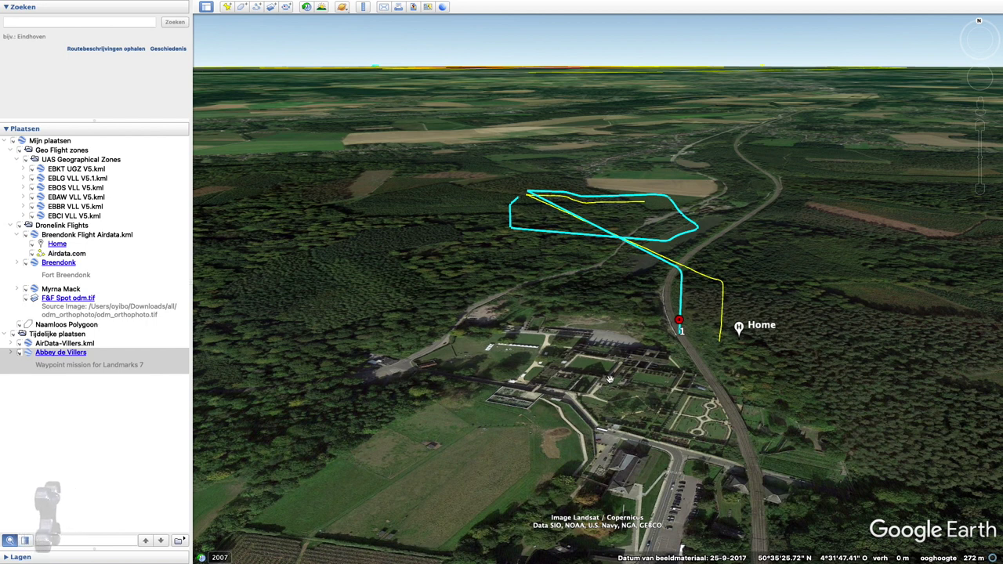
drag(686, 405, 681, 455)
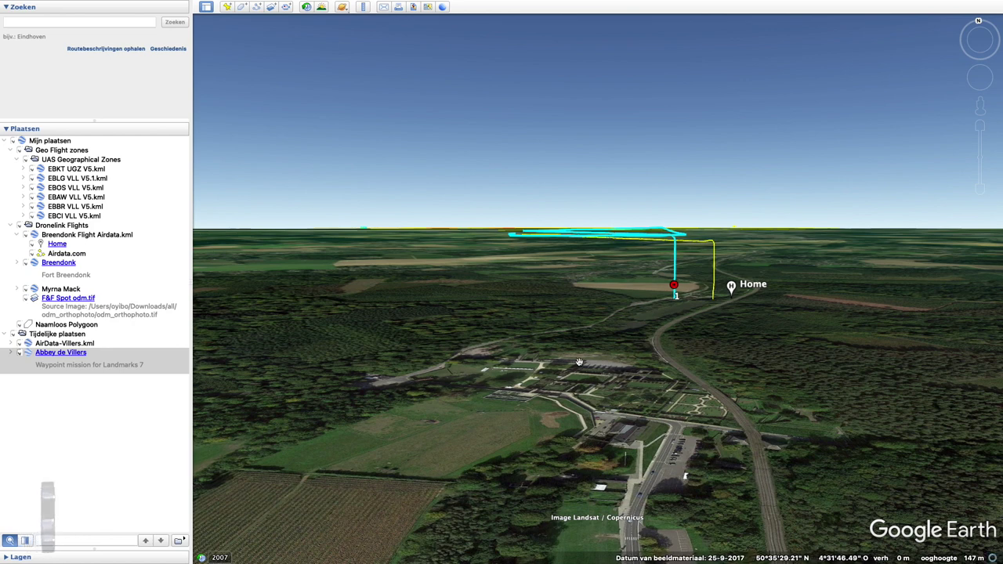
drag(588, 345, 596, 303)
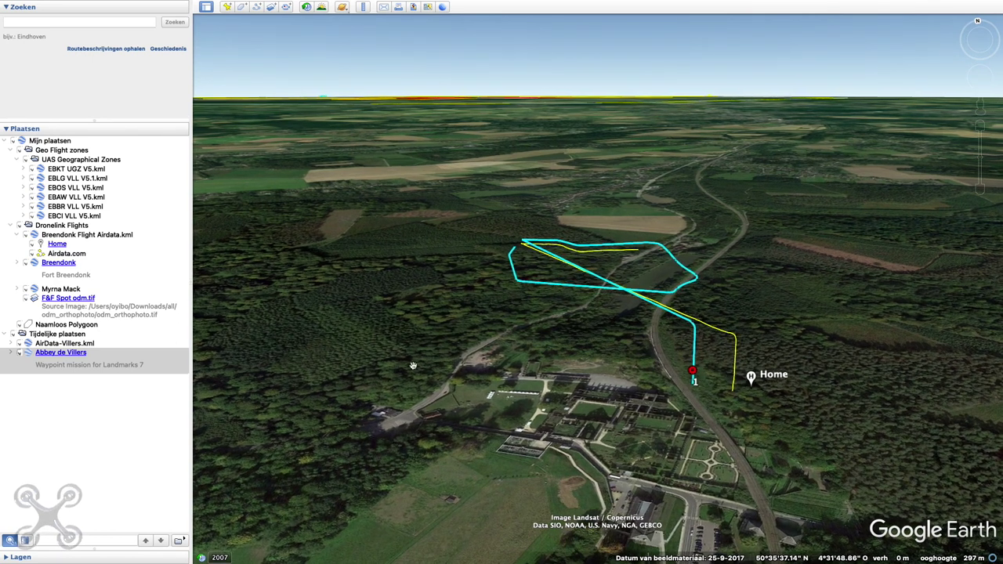
click(17, 347)
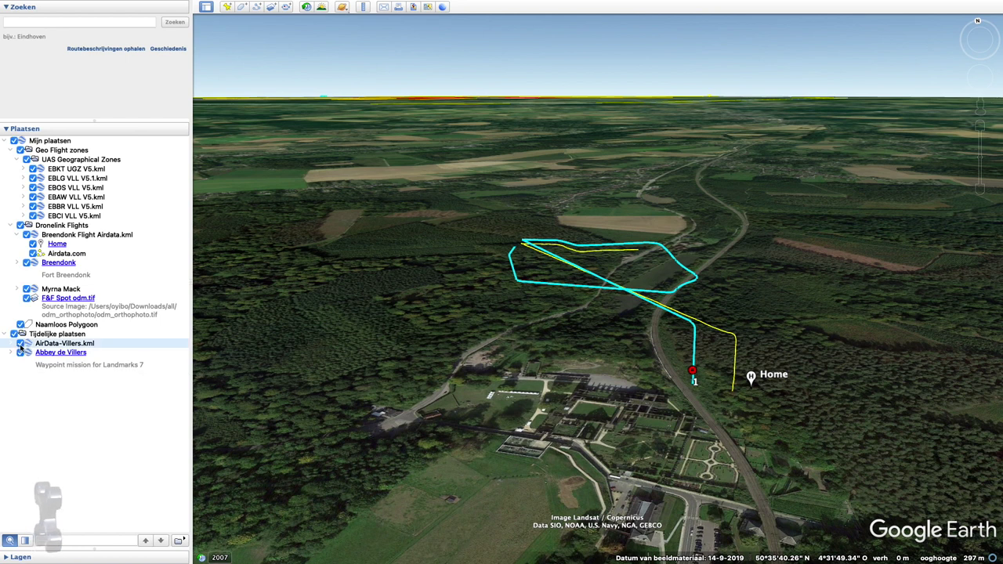
click(21, 344)
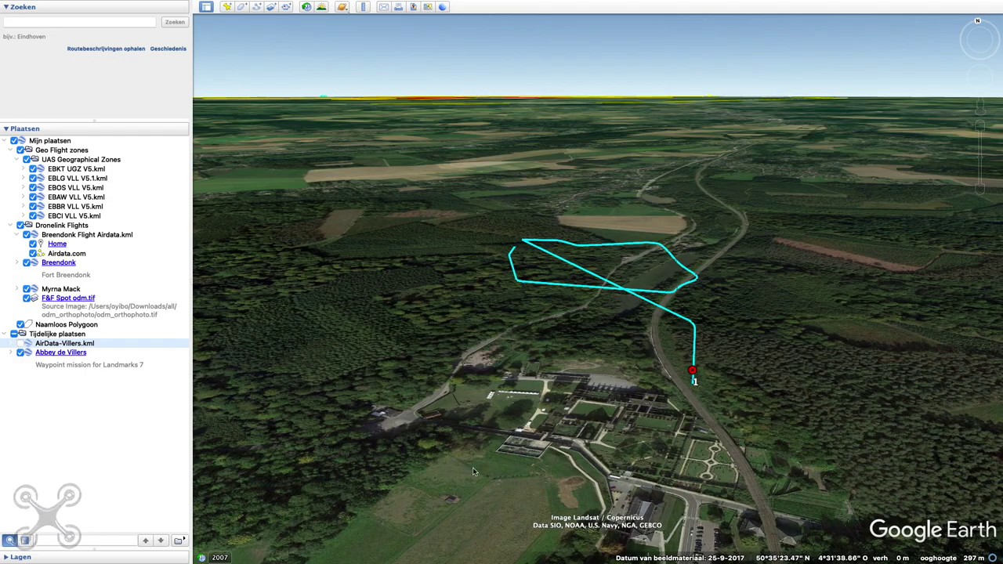
Show the AirData-Villers.kml track again and hide the Abbey de Villers mission.
mouse_move(491, 373)
mouse_down()
mouse_move(478, 488)
mouse_move(482, 358)
mouse_up()
drag(472, 325, 472, 192)
drag(444, 434, 481, 239)
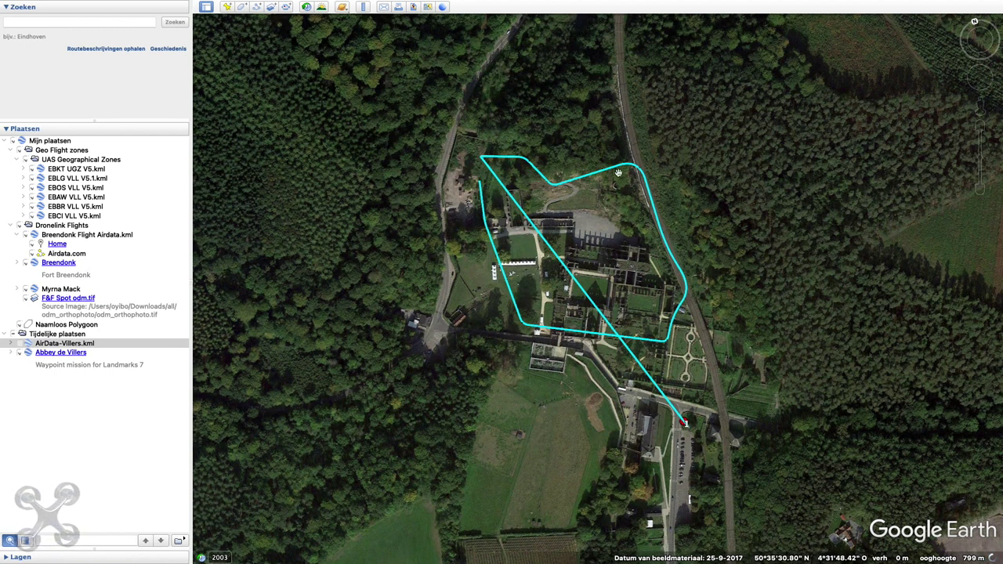
click(19, 344)
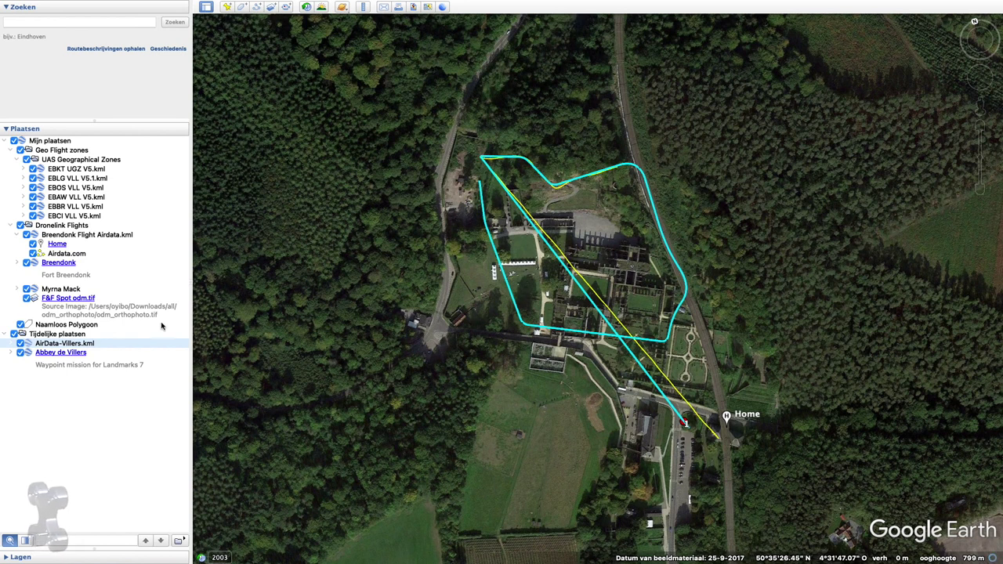
click(19, 355)
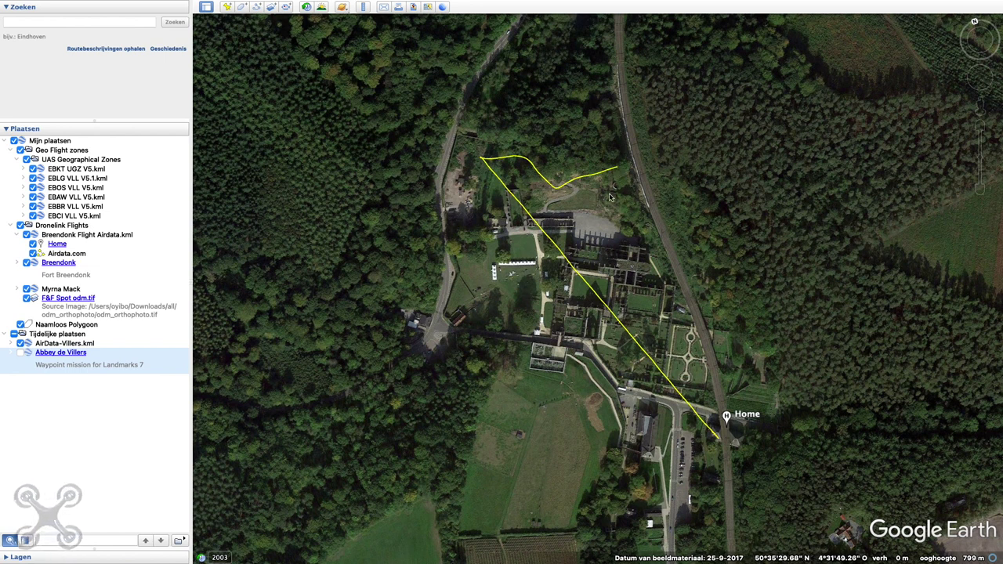
Alternate the visibility of the Abbey de Villers mission and the AirData-Villers.kml track to compare their heights and shapes.
drag(619, 201, 629, 170)
drag(625, 391, 632, 424)
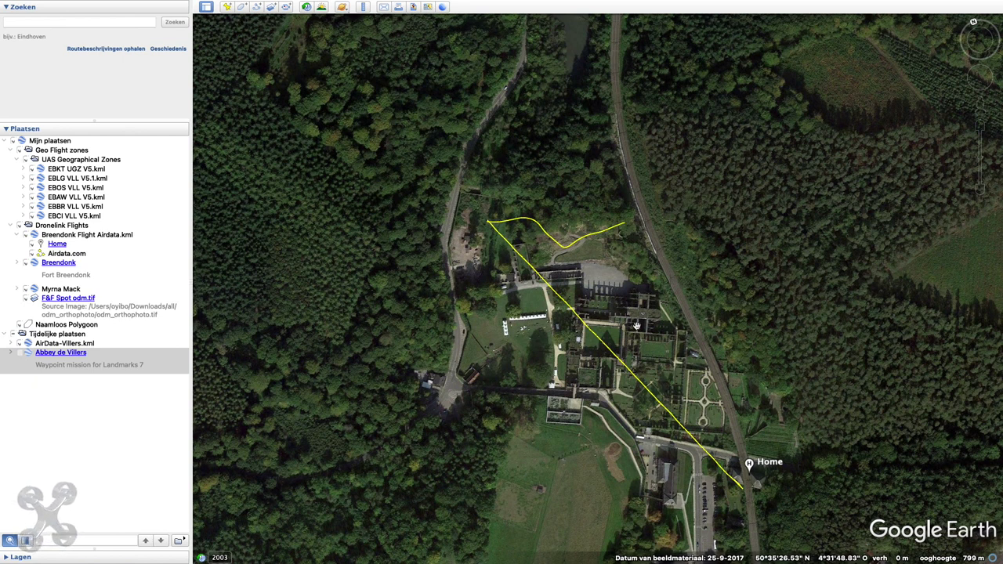
drag(627, 354, 596, 274)
drag(591, 352, 607, 518)
drag(602, 434, 607, 533)
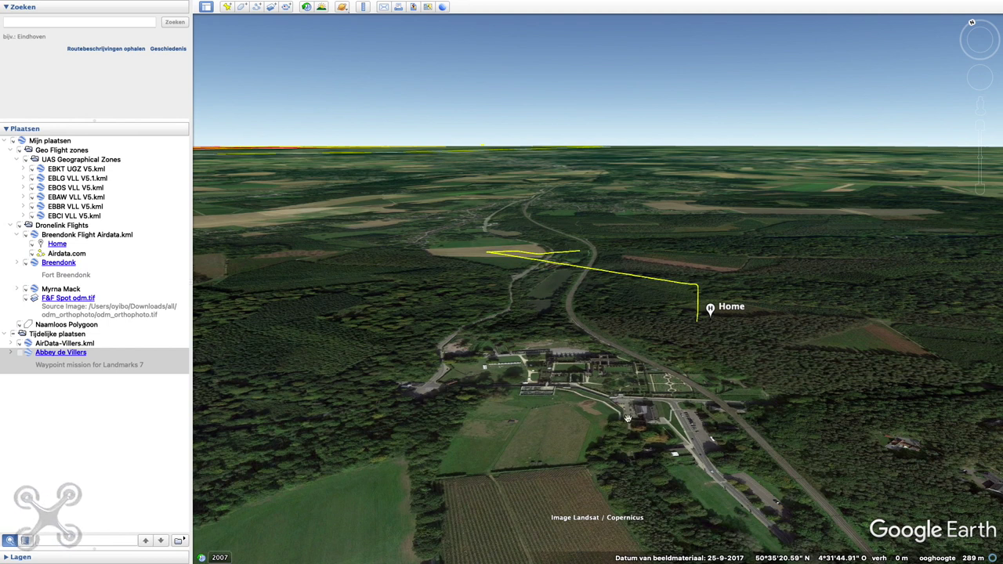
click(19, 354)
click(20, 343)
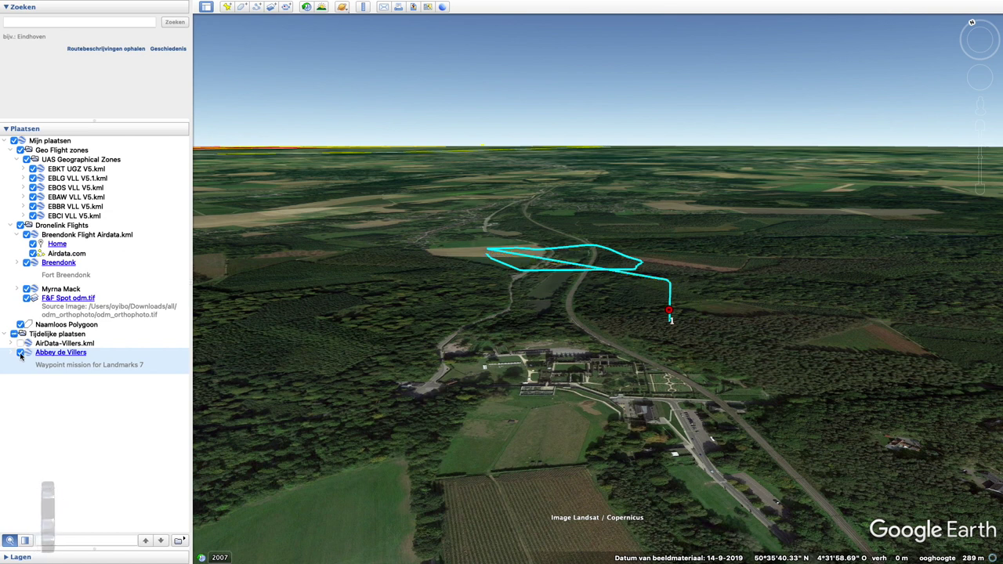
click(20, 355)
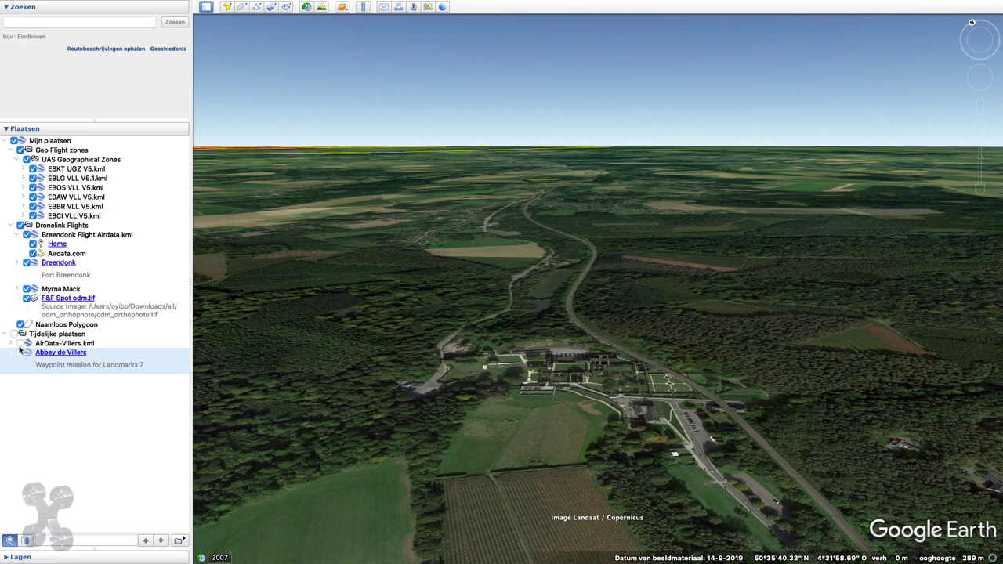
click(20, 344)
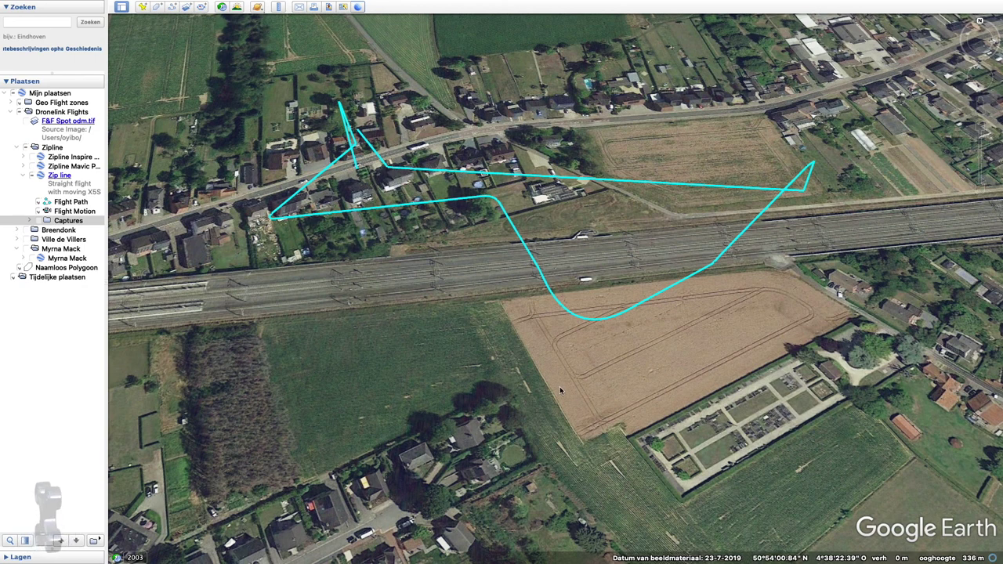
Display the Zipline Inspire flight track over the planned Zip line mission.
drag(541, 391, 548, 497)
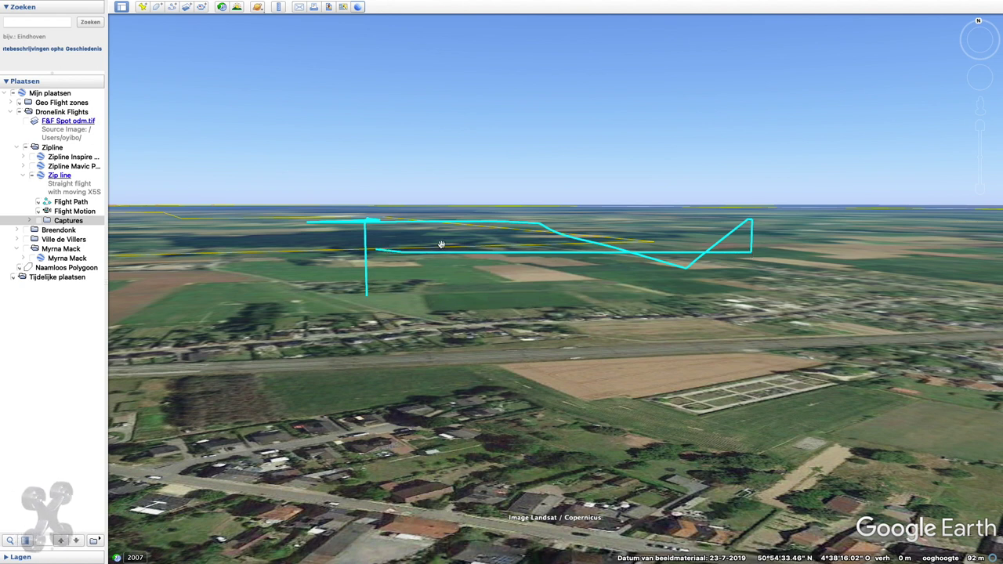
double_click(474, 331)
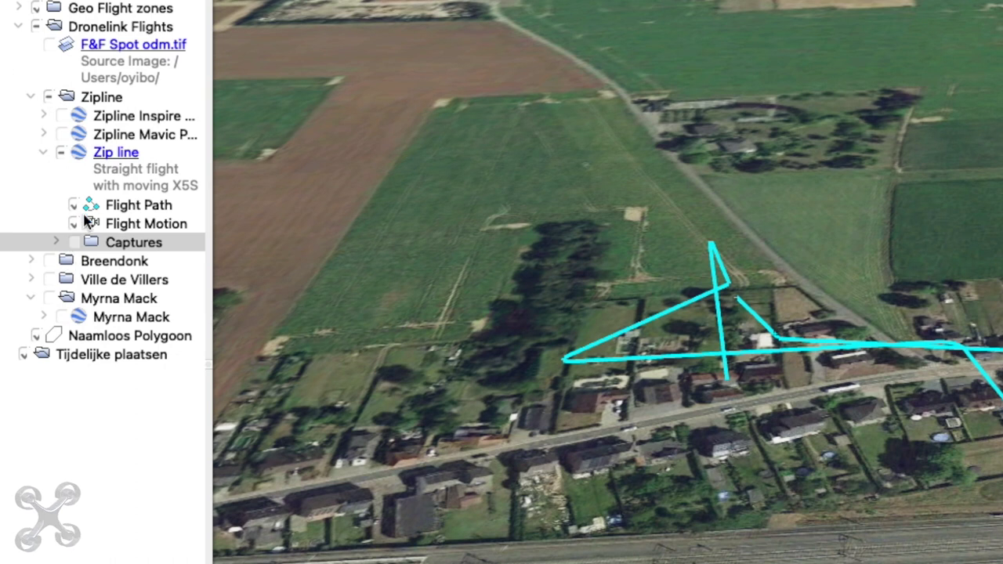
click(61, 116)
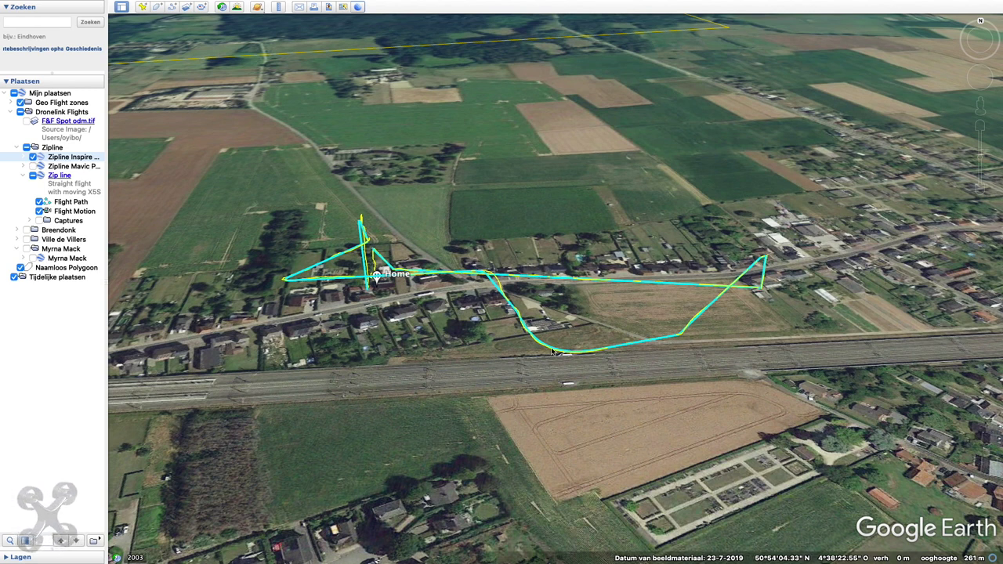
Compare the Inspire track with the planned Zip line path, and display the Zipline Mavic flight track as well.
shift+drag(506, 326, 512, 176)
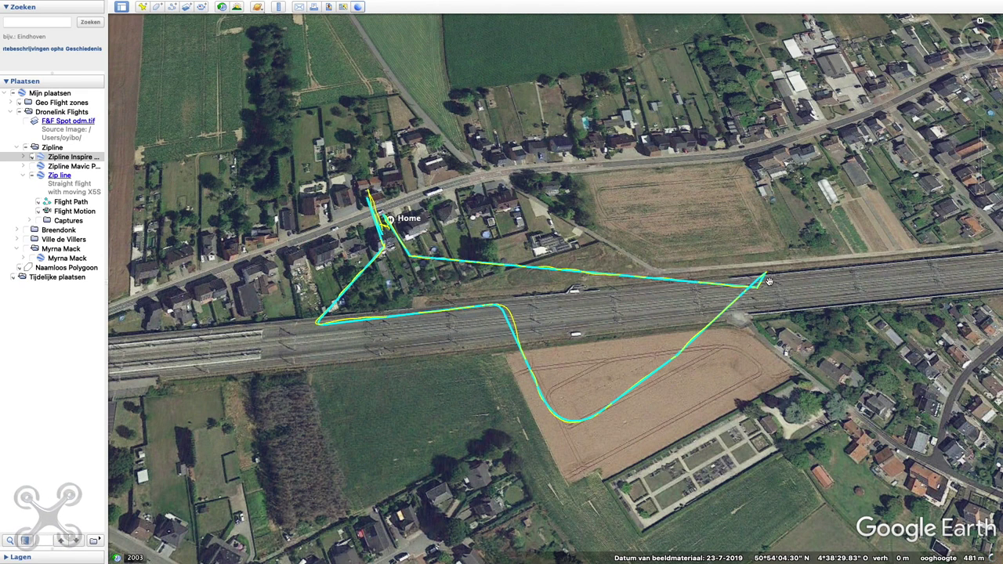
drag(480, 420, 492, 524)
drag(495, 369, 495, 450)
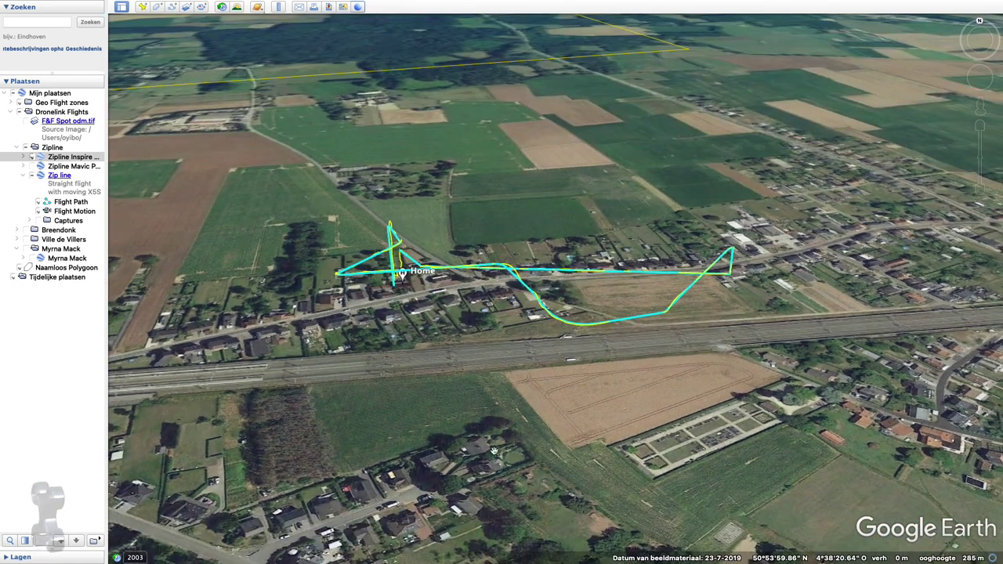
click(32, 166)
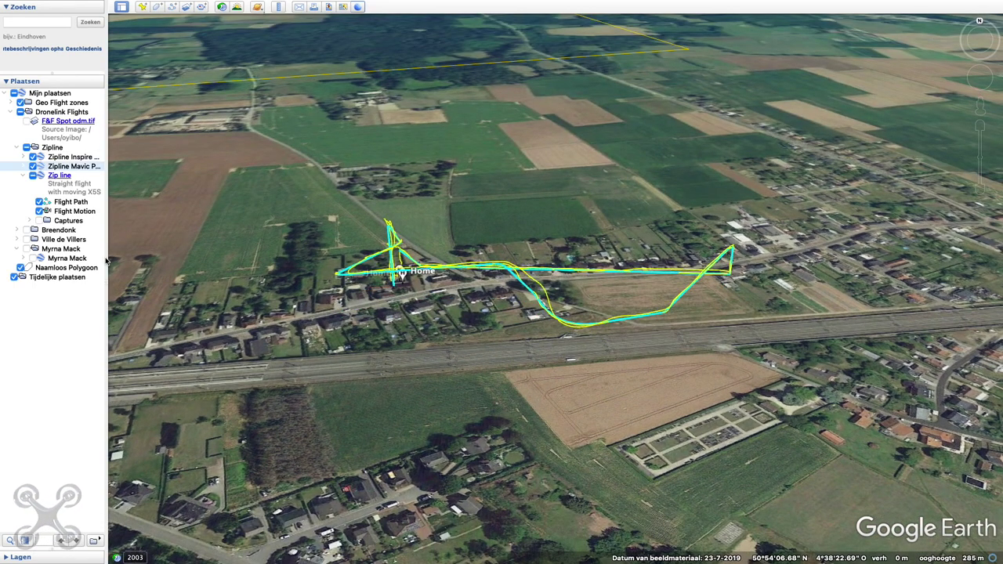
Hide the Zipline Inspire track and fly to the Zipline Mavic track to compare it with the planned path.
drag(512, 333, 518, 192)
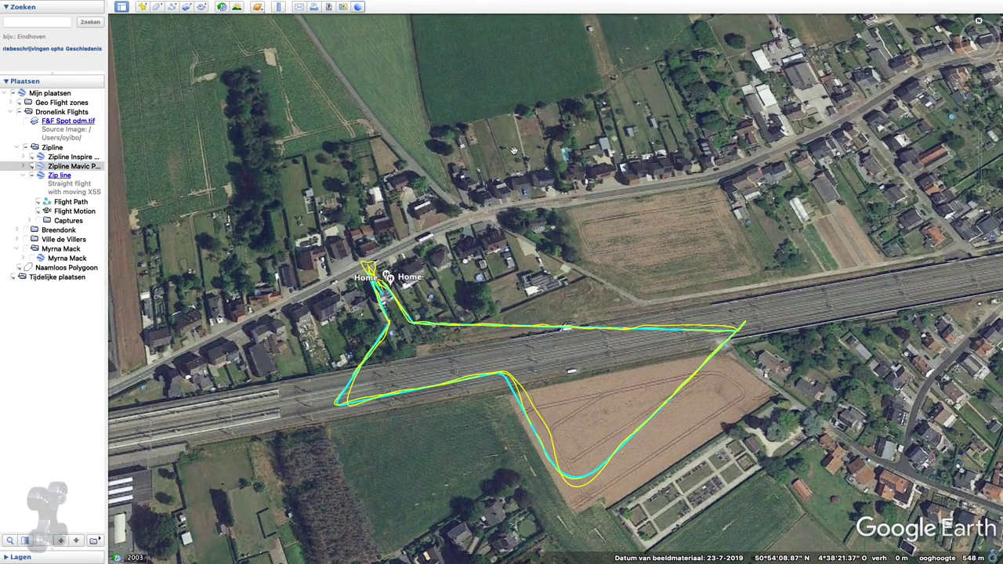
click(32, 158)
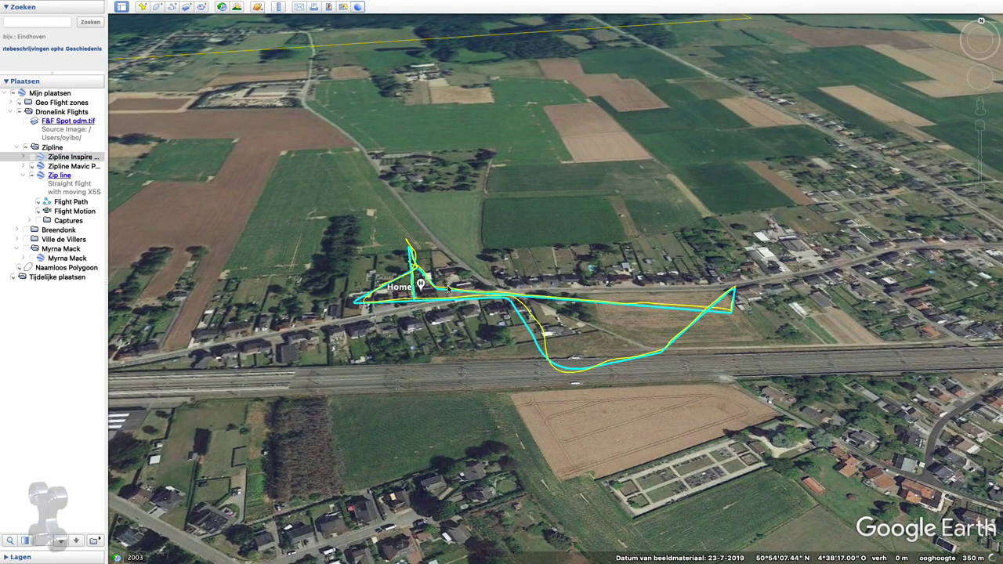
drag(496, 411, 524, 324)
scroll(523, 324, up, 2)
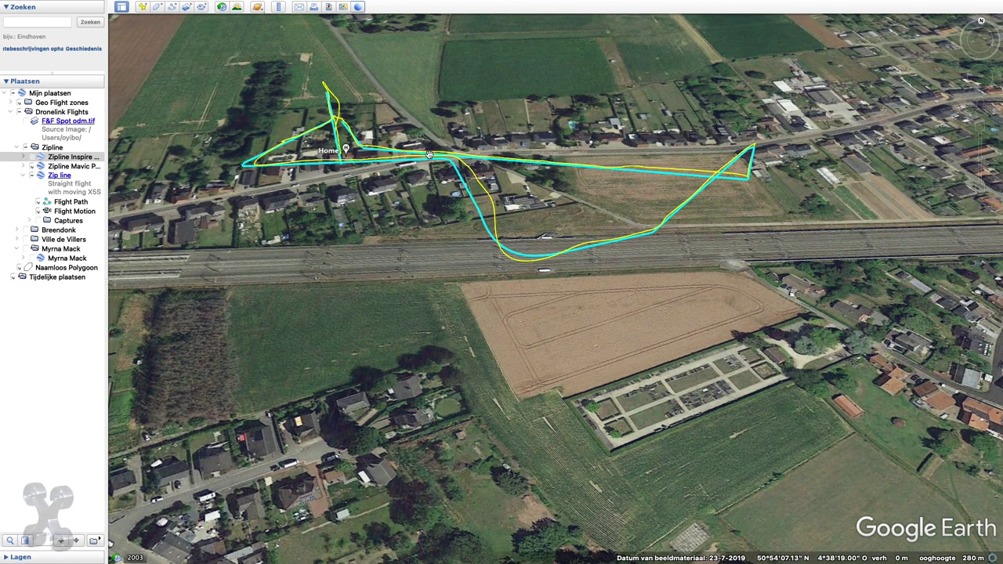
double_click(70, 166)
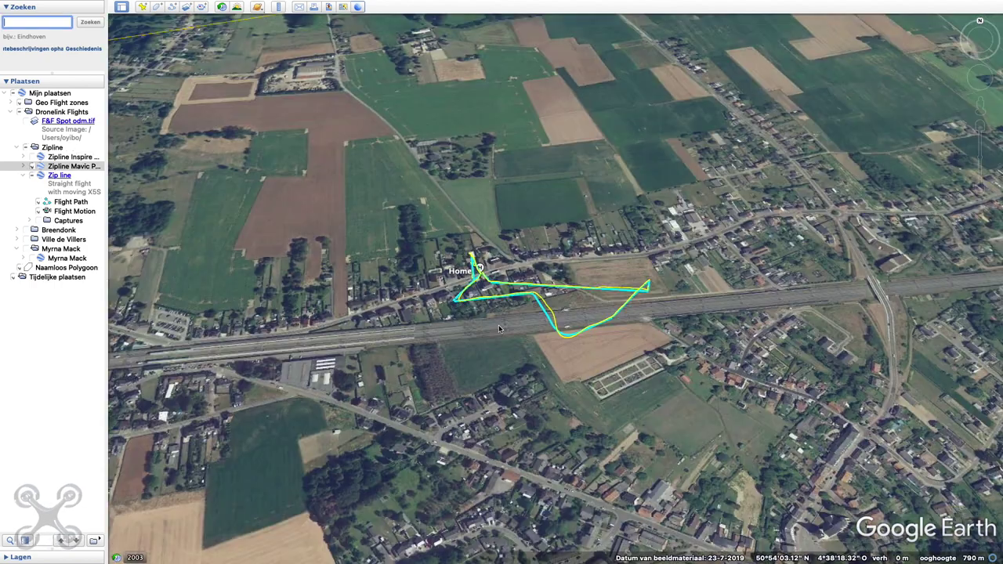
Compare the Zipline Mavic track with the planned Zip line path up close, and display the Zipline Inspire track as well.
scroll(498, 324, up, 5)
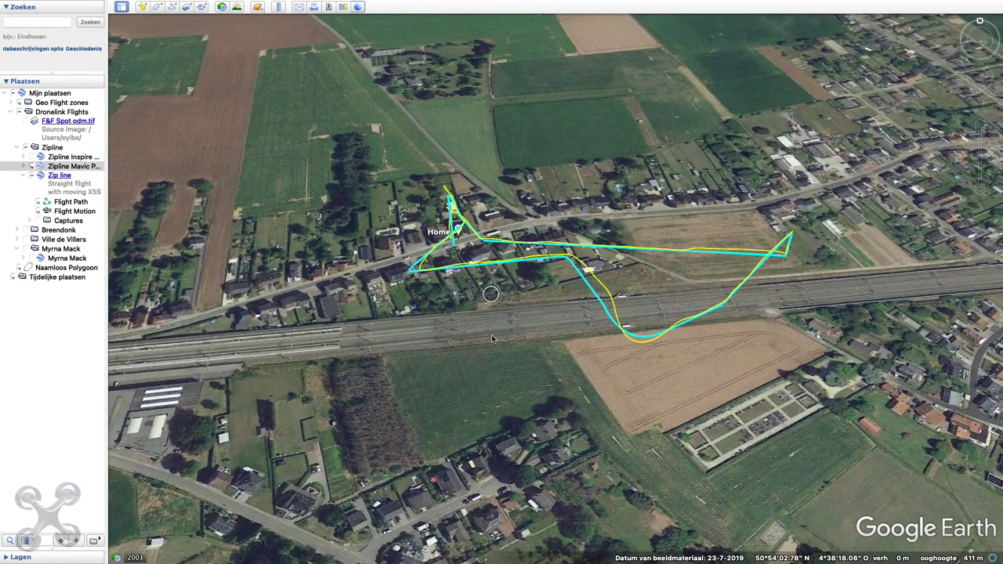
drag(492, 338, 490, 123)
scroll(489, 123, down, 2)
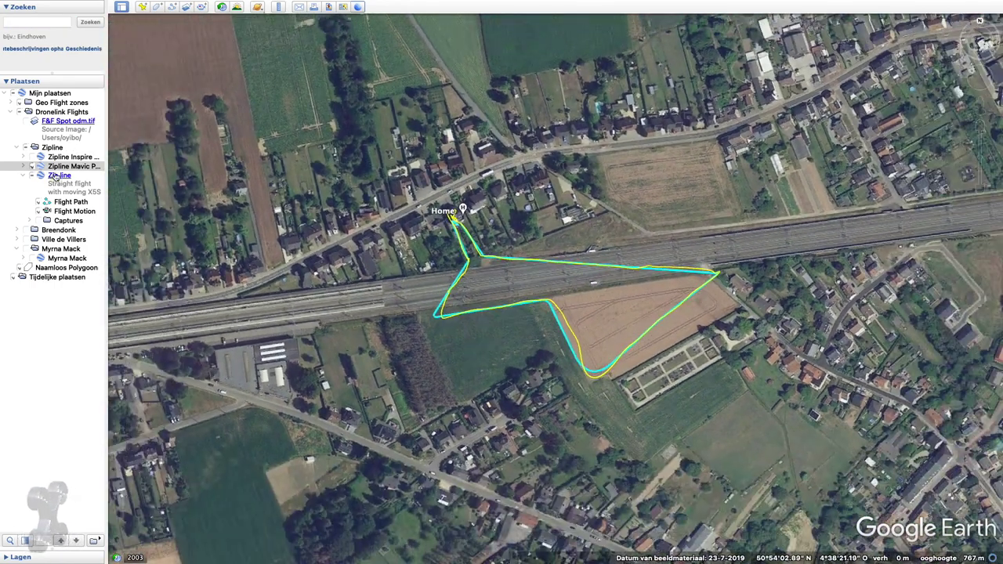
click(33, 158)
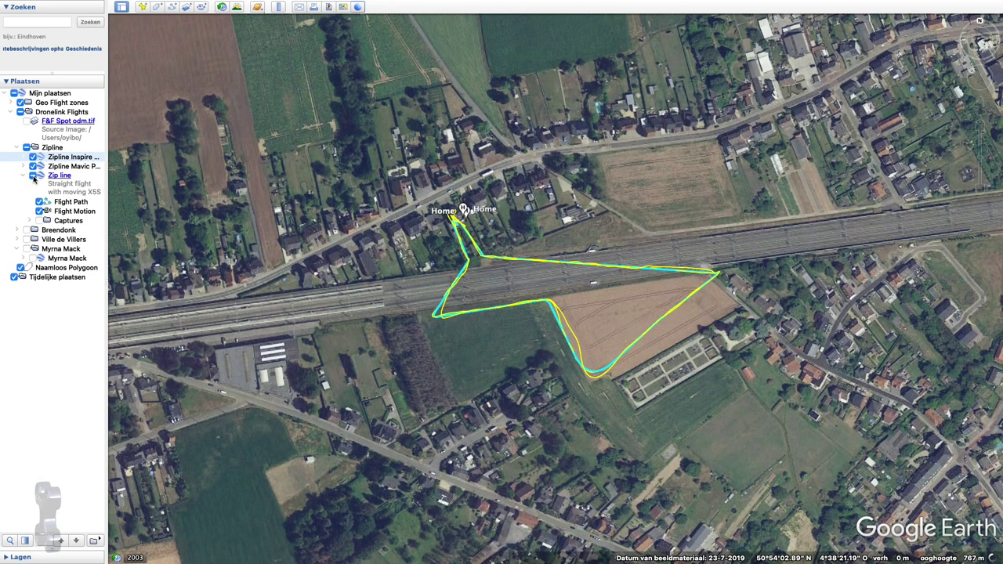
Hide the planned Zip line mission and compare the Inspire and Mavic flight tracks with each other from an oblique angle.
click(34, 177)
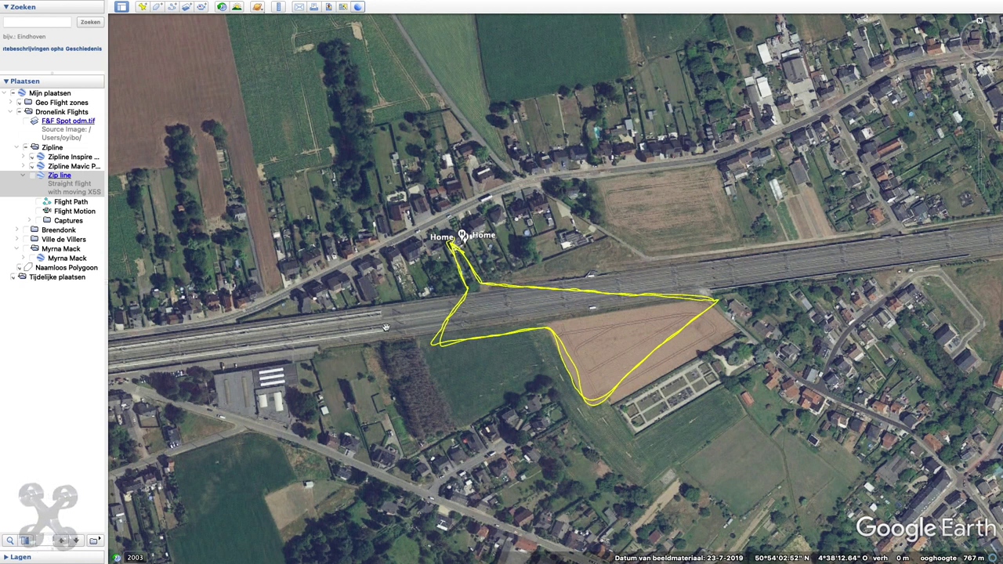
scroll(511, 400, down, 2)
drag(521, 411, 524, 462)
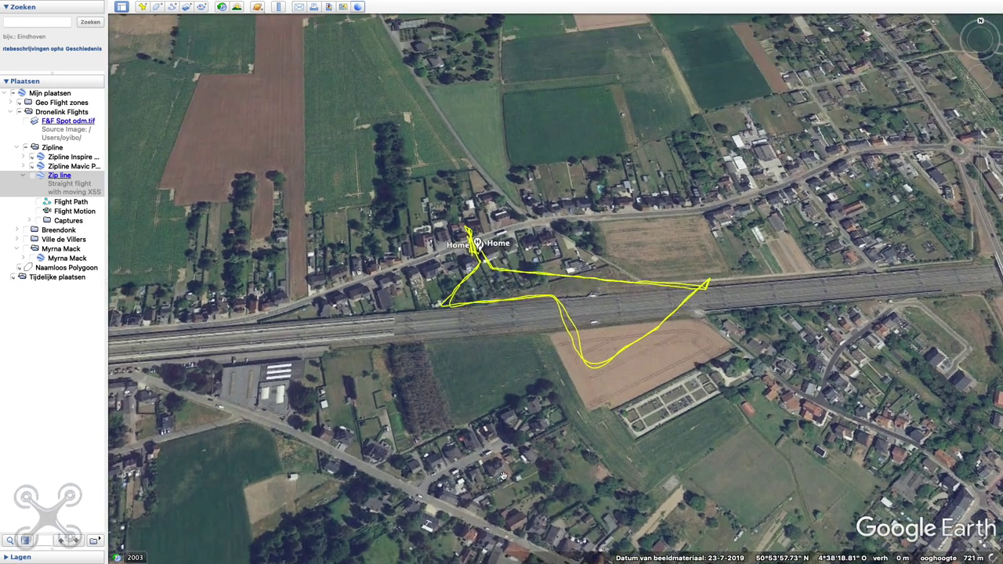
drag(523, 308, 523, 439)
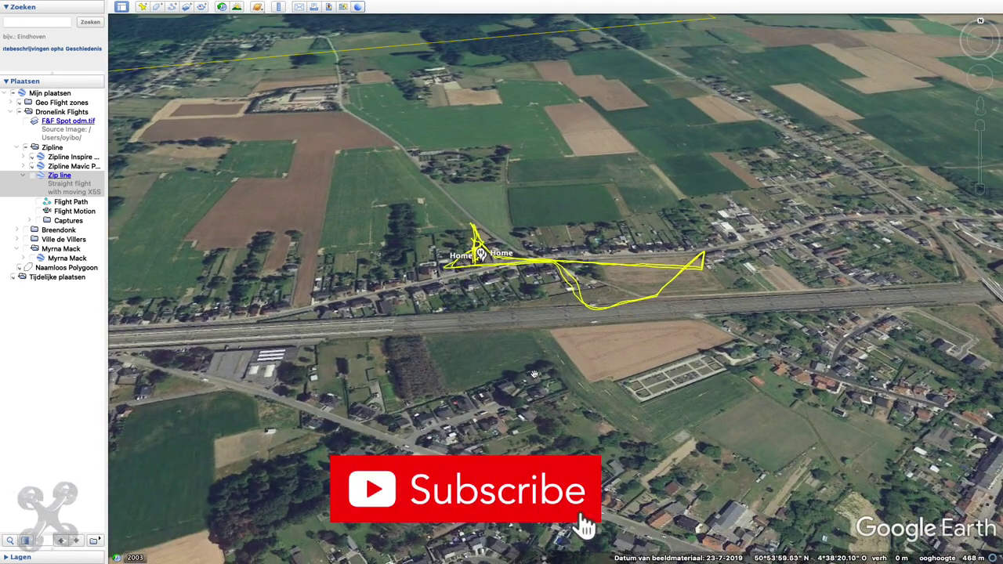